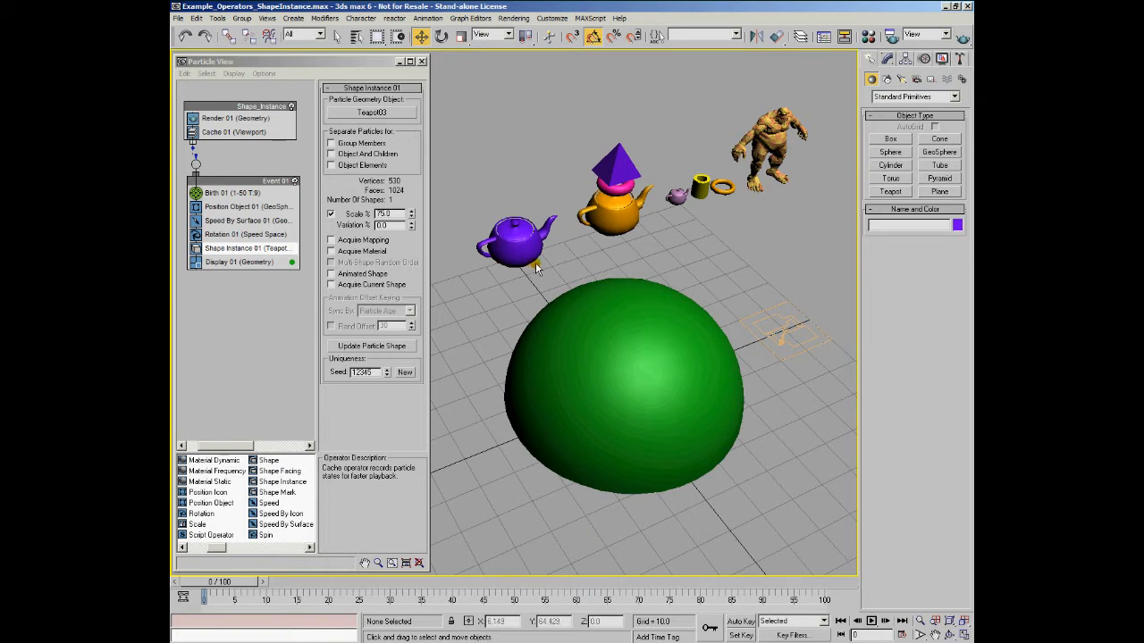
Step: Inspect the purple teapot and the stacked orange teapot, pink torus and pyramid individually, and scrub the timeline to preview their animation
left_click(521, 253)
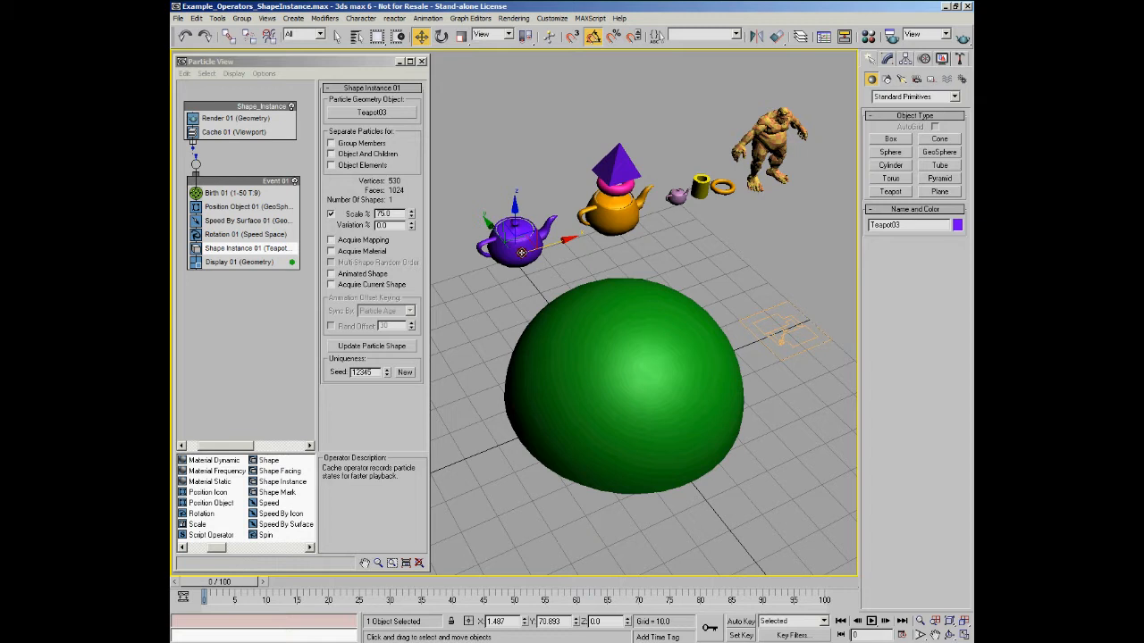
left_click(633, 220)
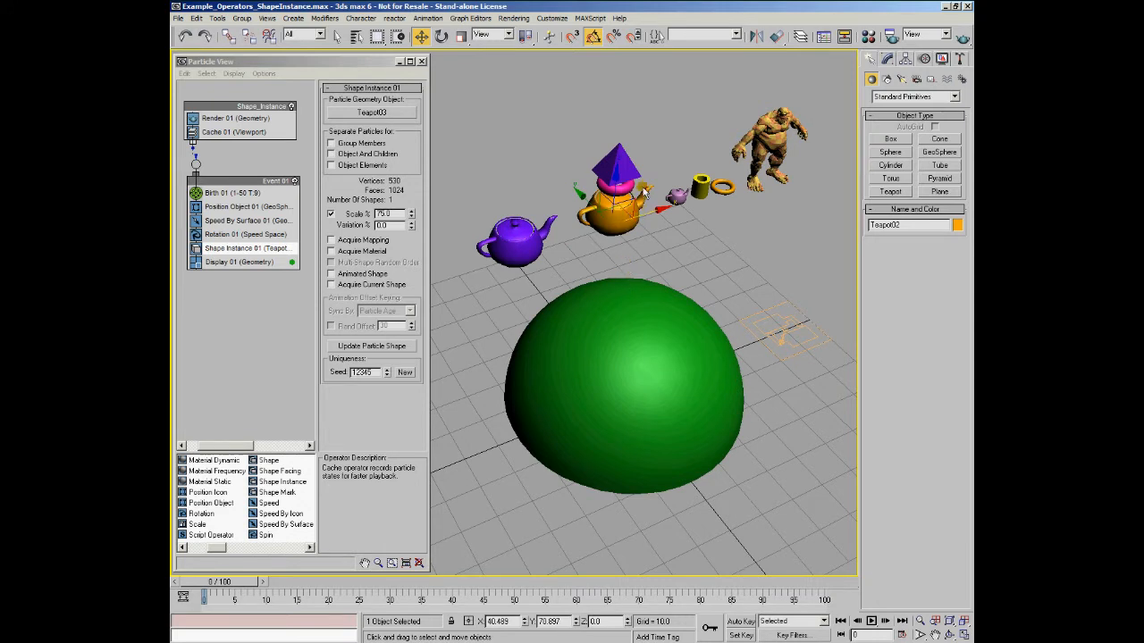
left_click(631, 190)
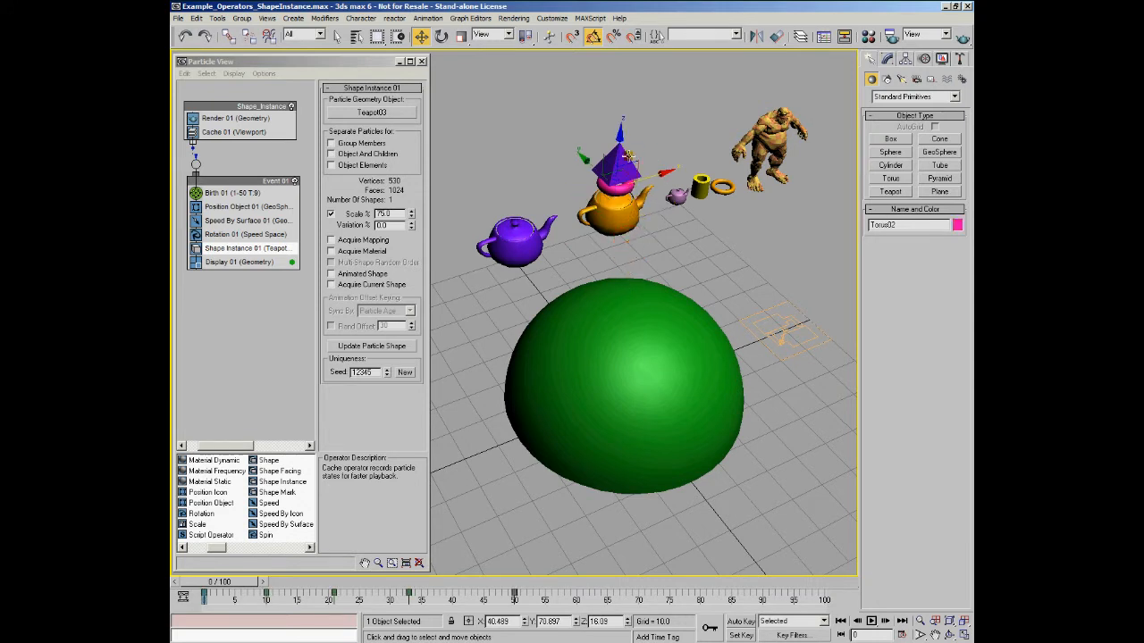
left_click(627, 157)
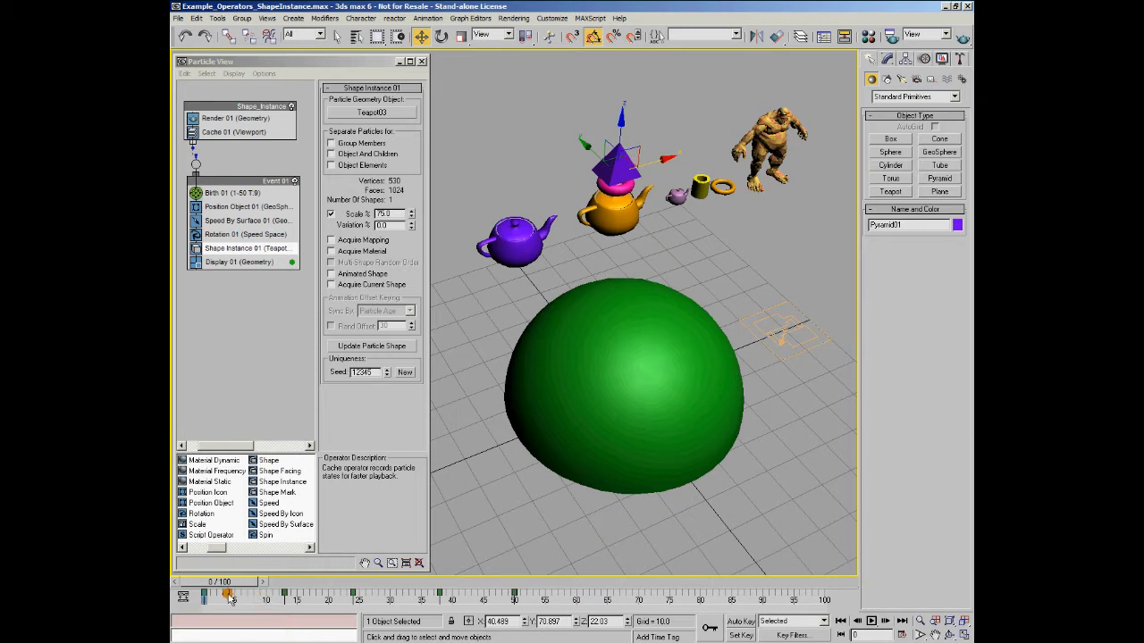
mouse_move(219, 583)
left_mouse_down()
mouse_move(349, 586)
mouse_move(215, 590)
left_mouse_up()
key("w")
Step: Switch the viewport to wireframe display and open the Objects group to reach its individual members
left_click(677, 196)
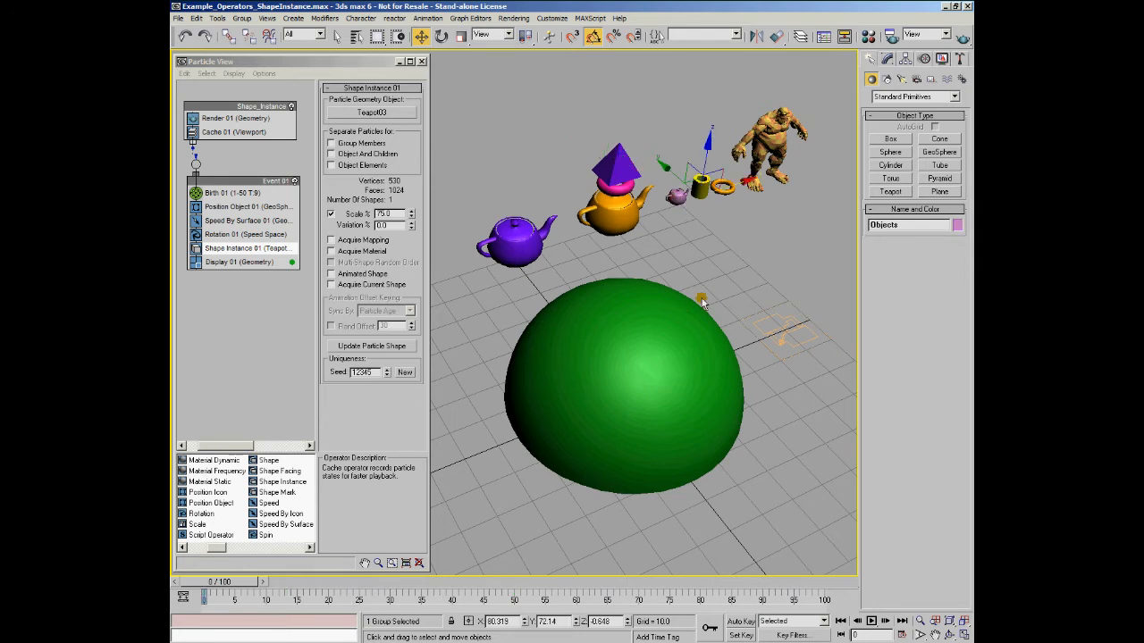
key("F3")
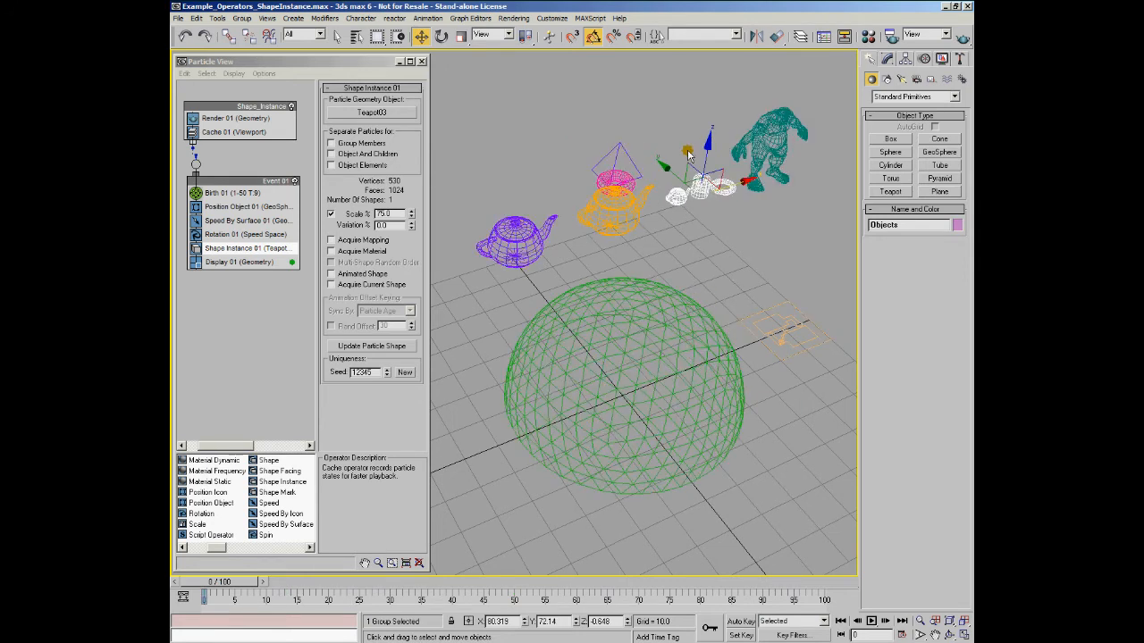
left_click(242, 17)
left_click(249, 58)
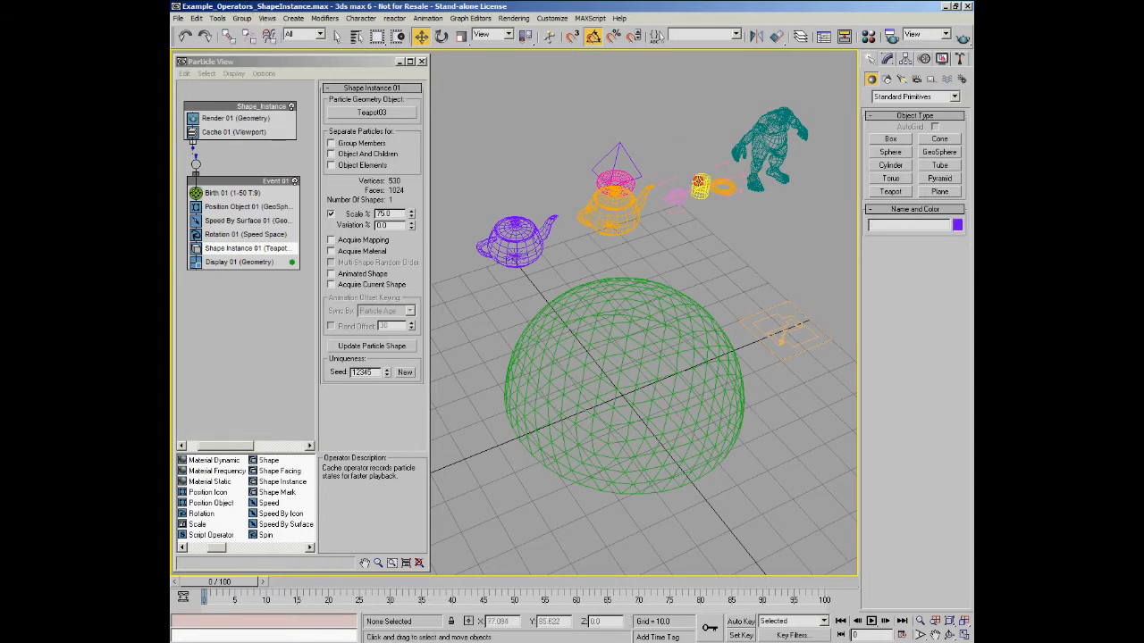
Step: Select the small torus, tube and teapot inside the opened group one by one to check its separate members
left_click(706, 182)
left_click(709, 179)
left_click(726, 185)
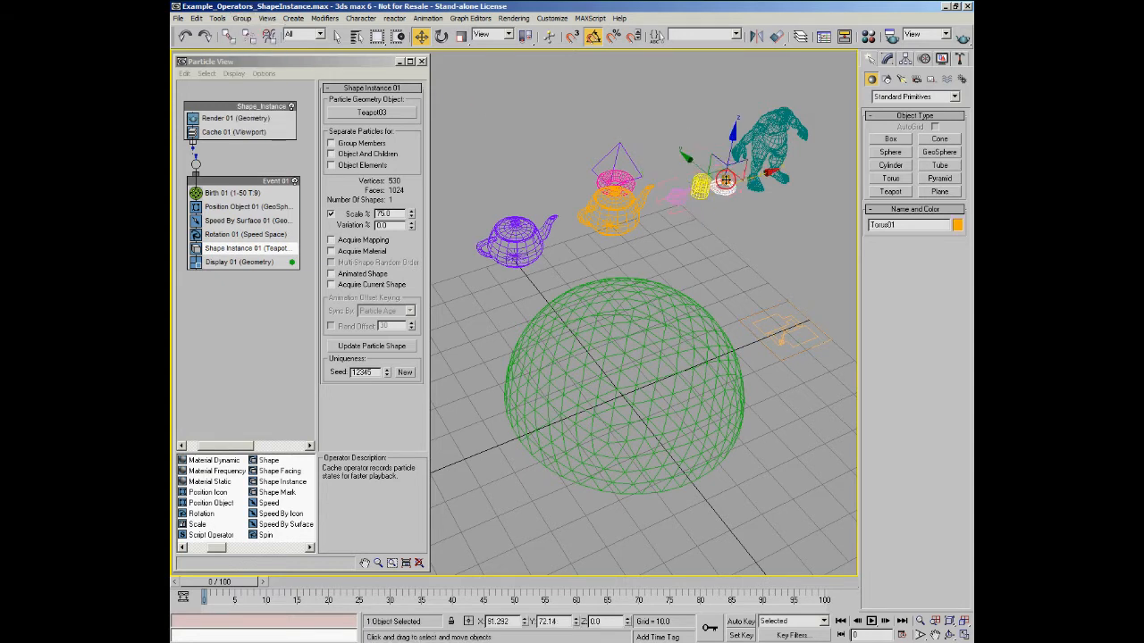
left_click(702, 184)
left_click(679, 196)
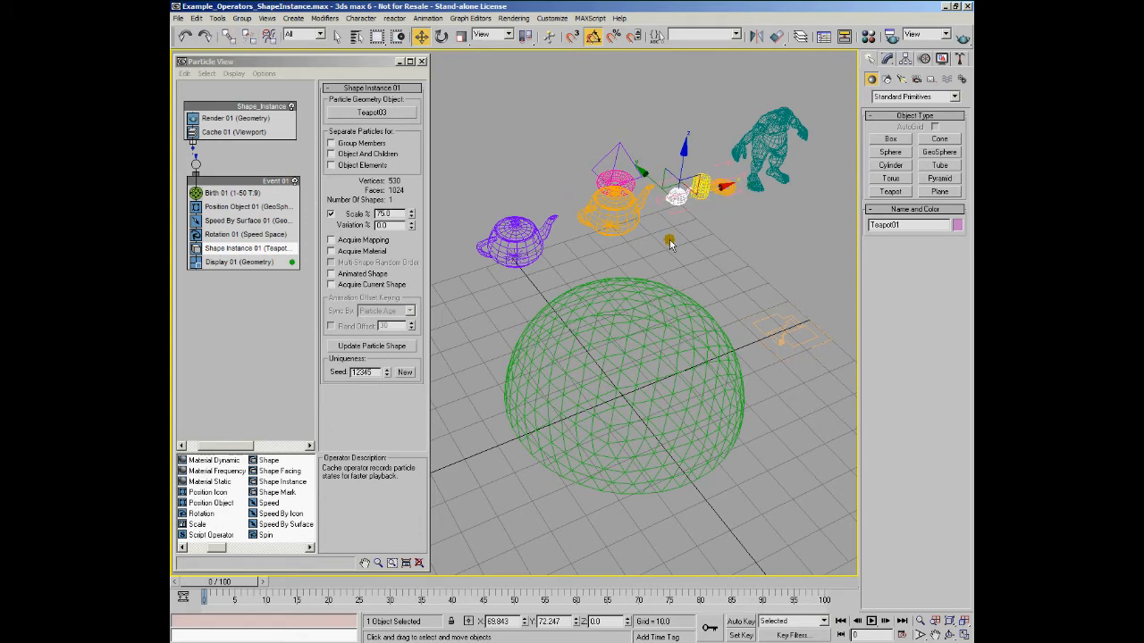
middle_click_drag(669, 241, 664, 244)
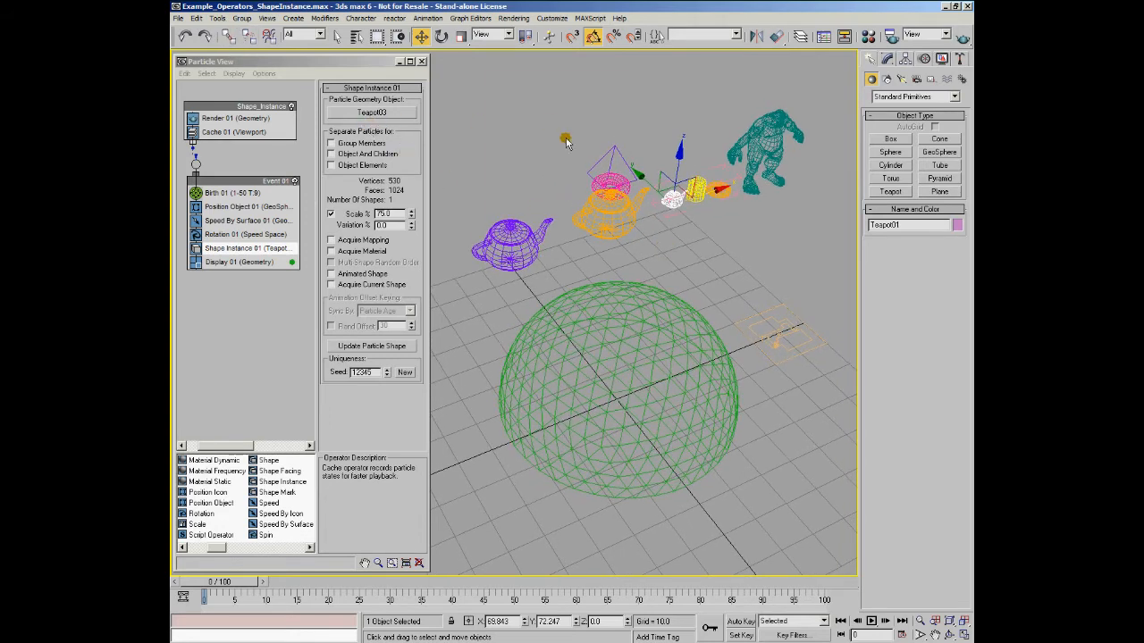
Step: Close the Objects group so its members act as one object, and deselect it
left_click(242, 20)
left_click(255, 75)
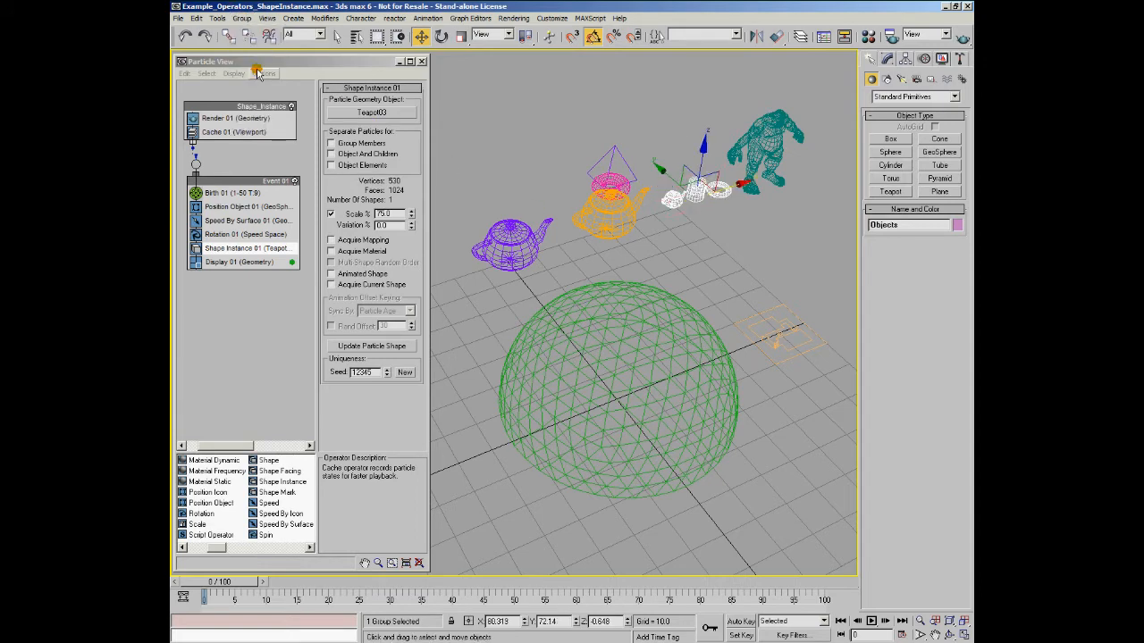
left_click(586, 117)
middle_click_drag(671, 159, 664, 162)
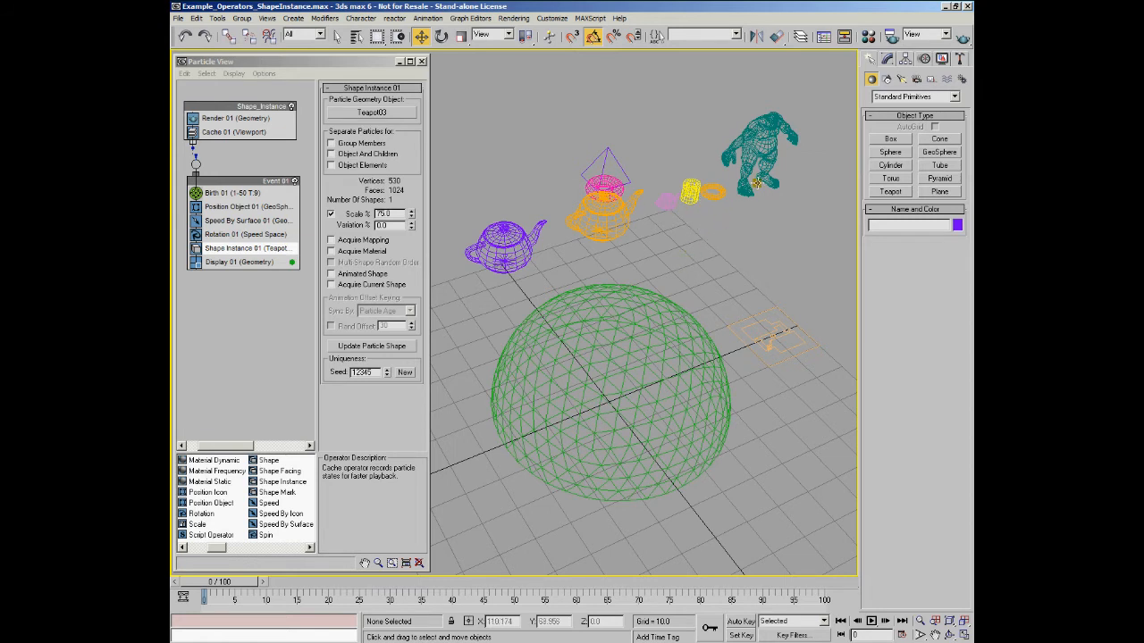
Step: Select the ogre mesh, examine the Point Cache modifier in its stack, and deselect the mesh
left_click(767, 155)
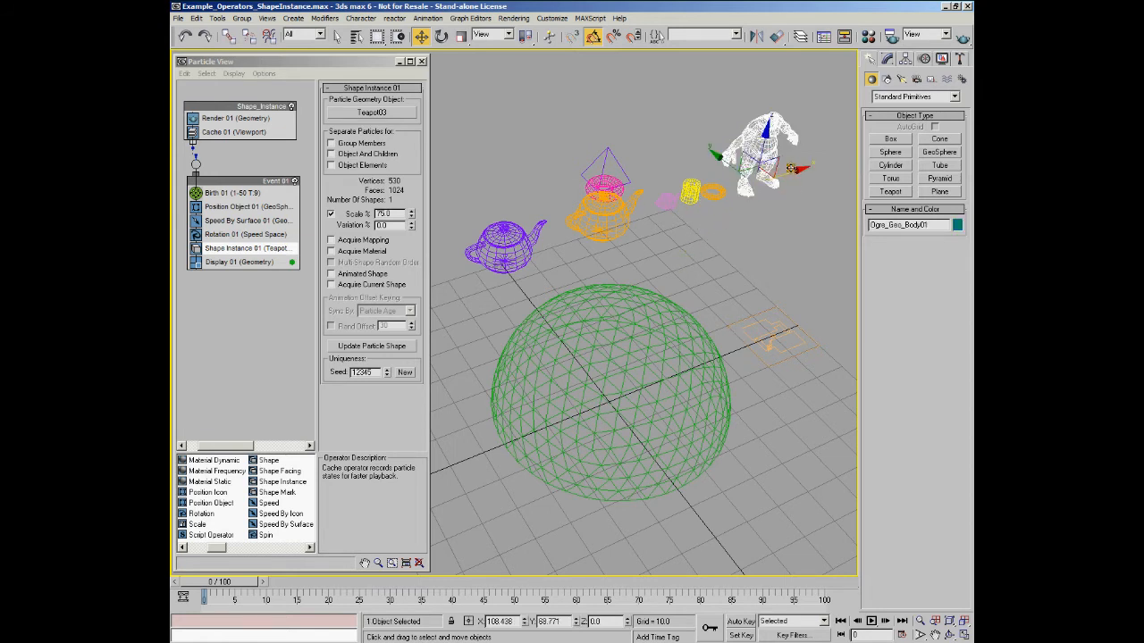
left_click(783, 202)
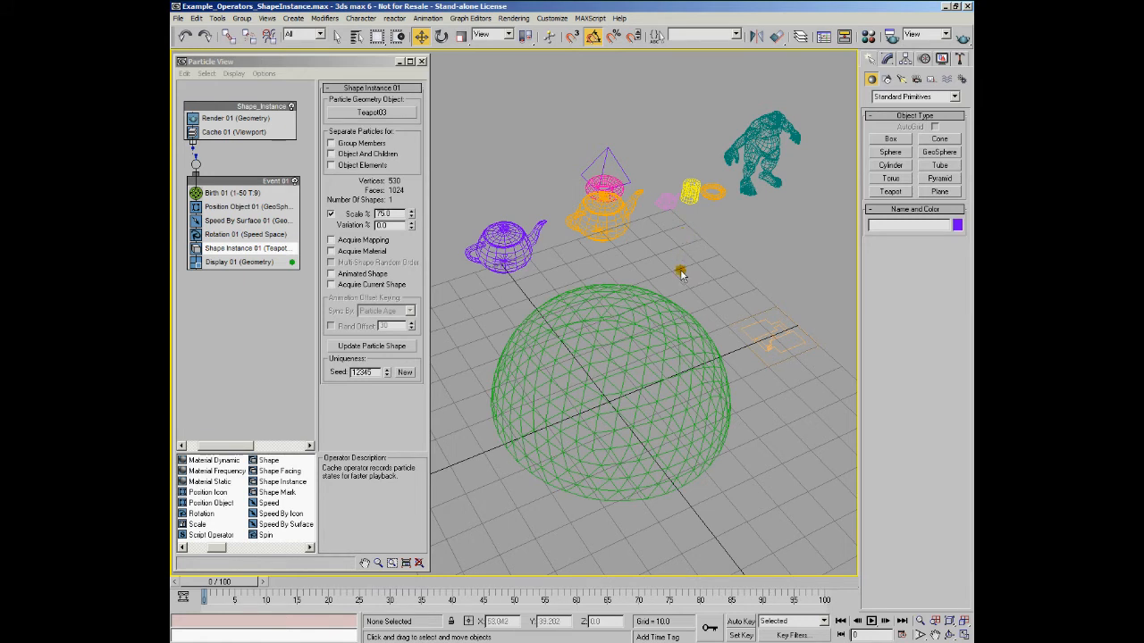
left_click(777, 120)
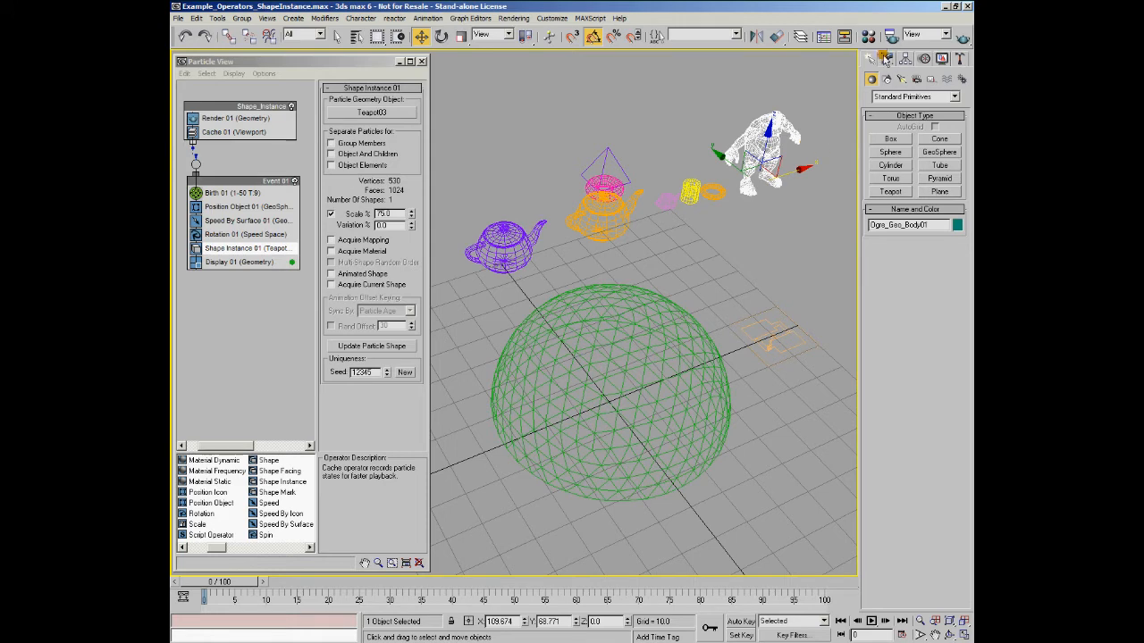
left_click(886, 58)
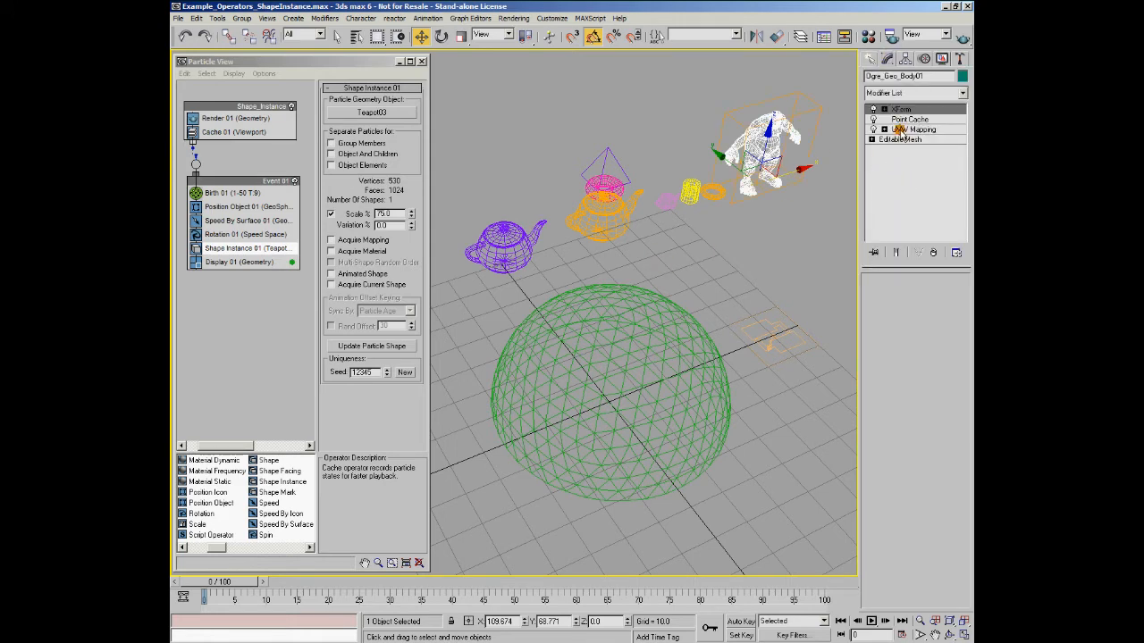
left_click(901, 119)
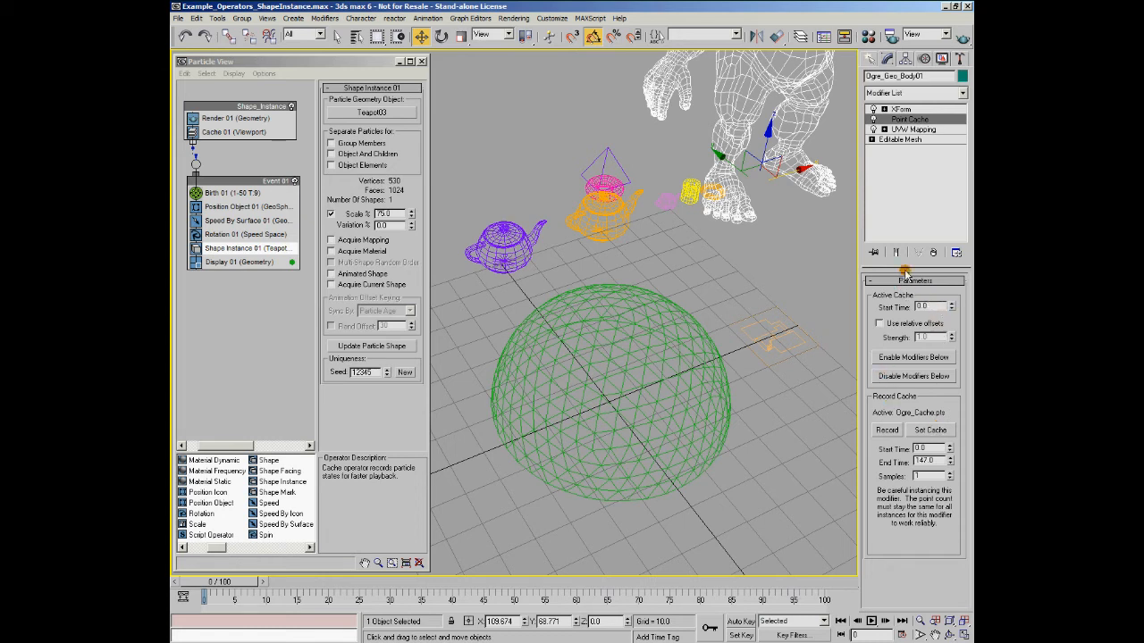
left_click(777, 282)
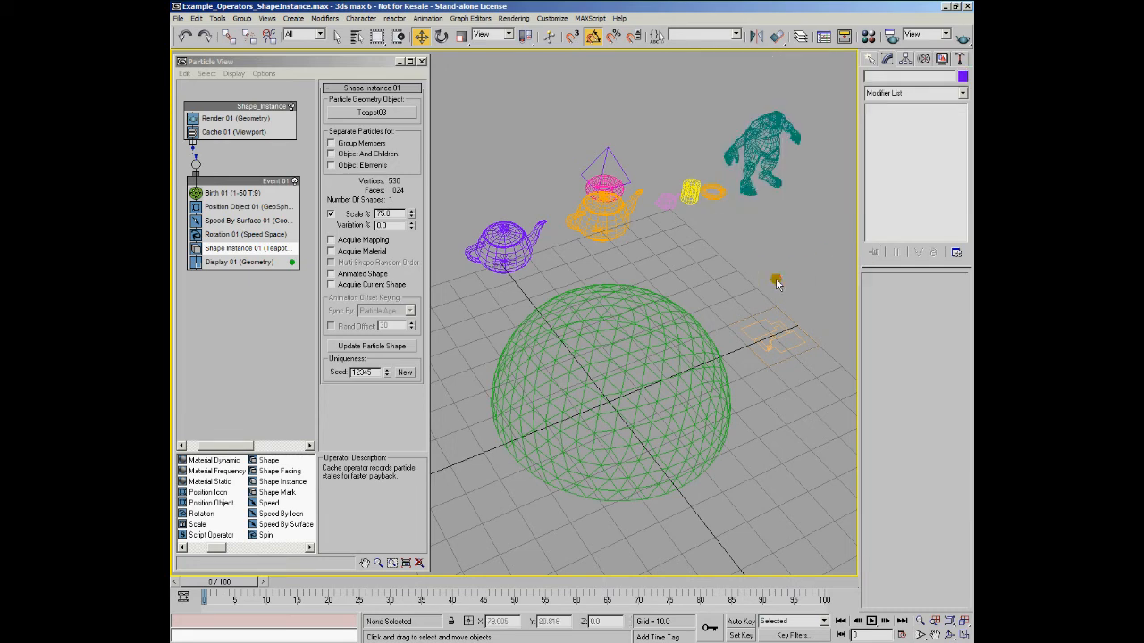
Step: Check the ogre's modifier stack again, deselect it, and scrub the timeline to preview its cached animation
left_click(763, 146)
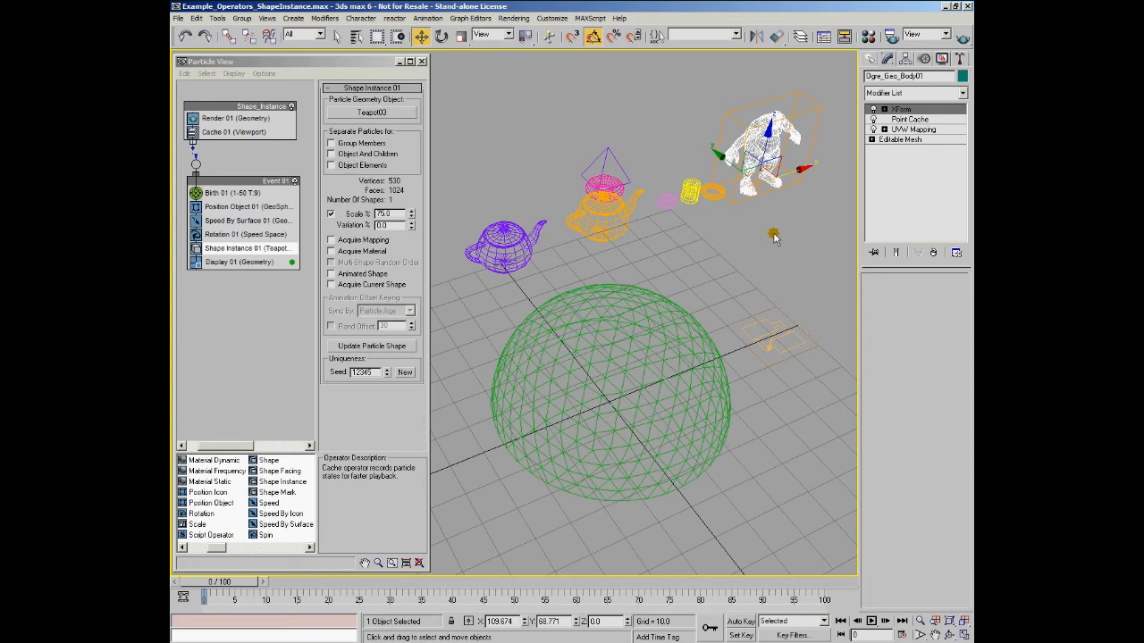
left_click(774, 235)
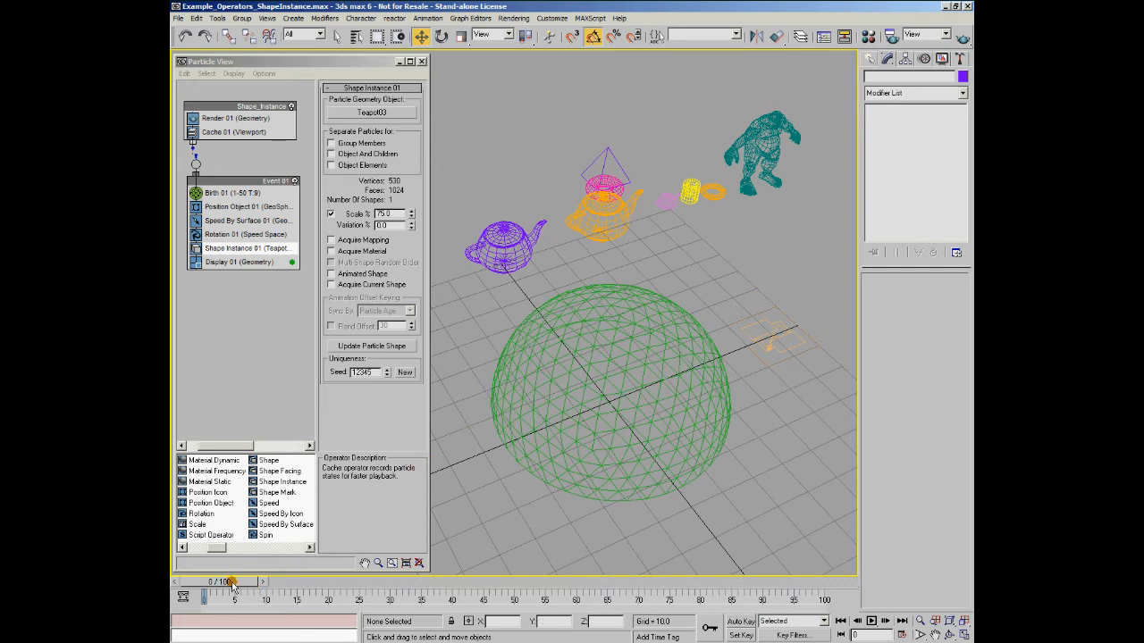
left_click_drag(217, 585, 204, 632)
key("w")
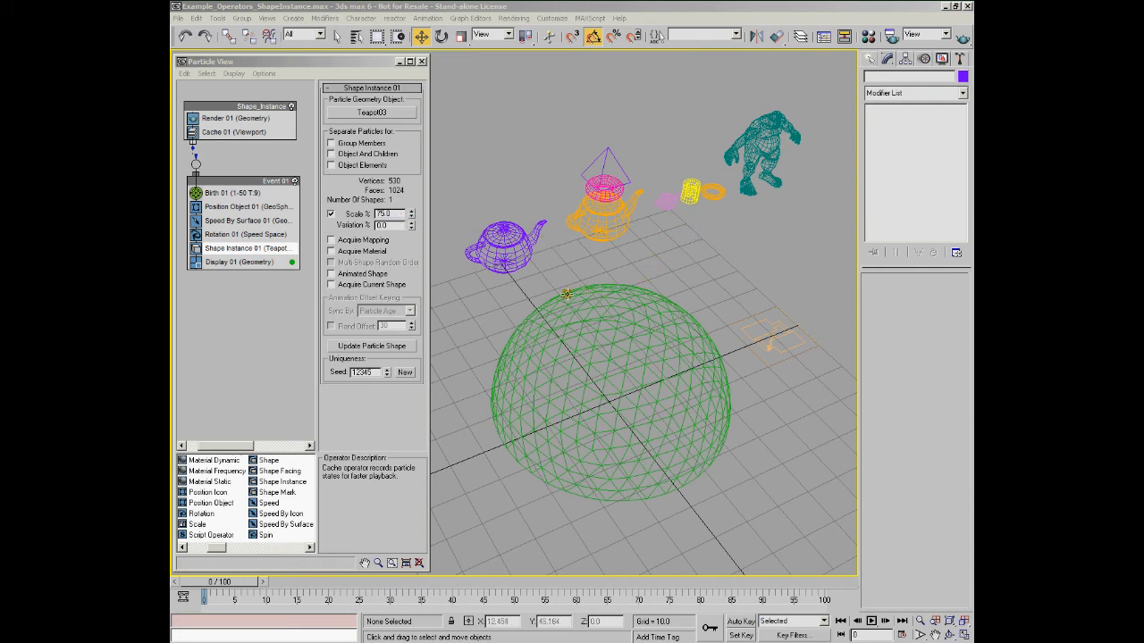
Step: Select the purple teapot and check the geometry object picker of the Shape Instance operator without choosing a different object
left_click(514, 241)
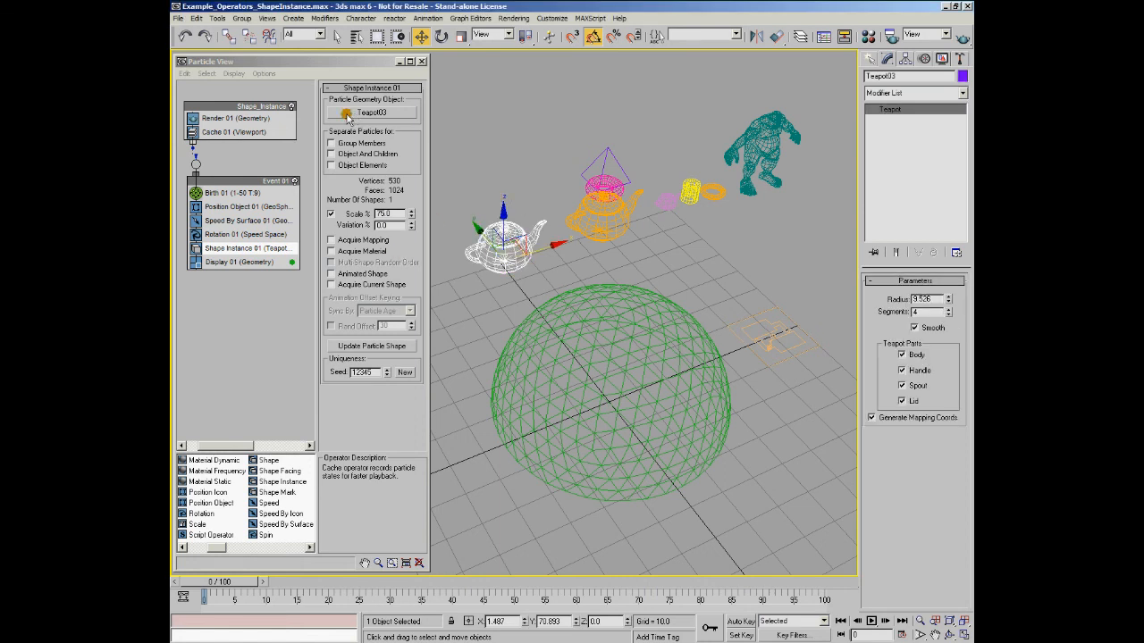
left_click(379, 116)
right_click(633, 214)
Step: Open the parameters of the Birth 01 operator in the particle event
left_click(231, 193)
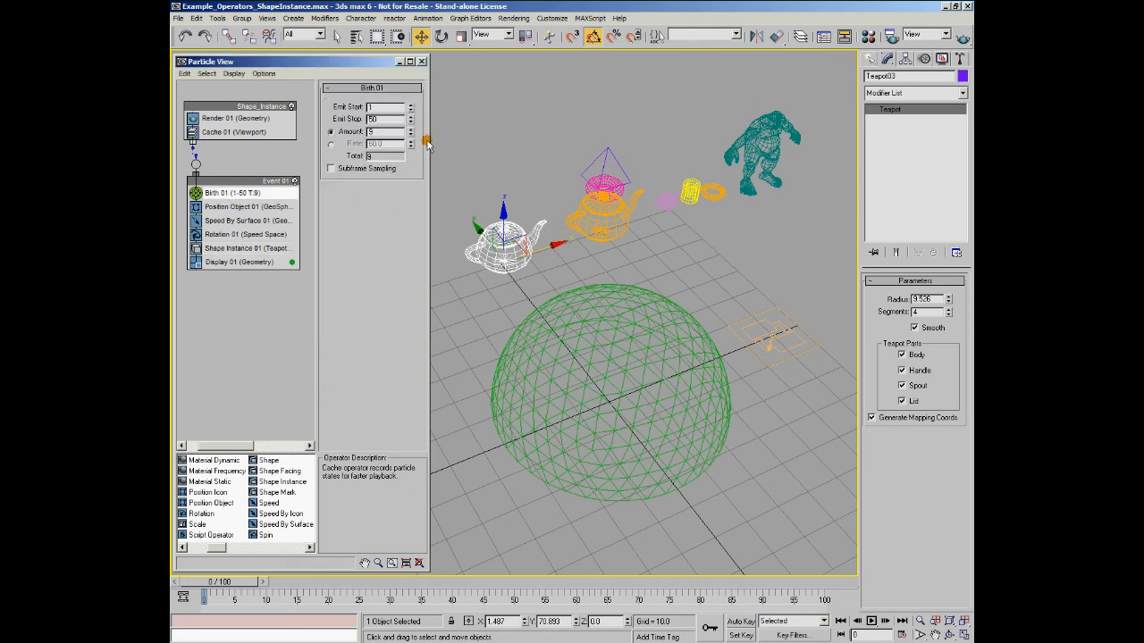